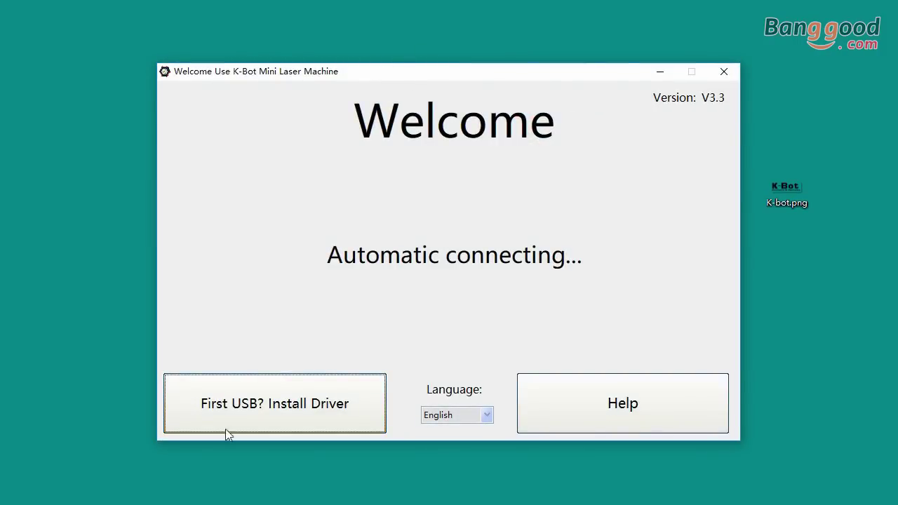
# Step: Install the CH340 USB serial driver, acknowledge the success message, and close the installer
pyautogui.click(364, 409)
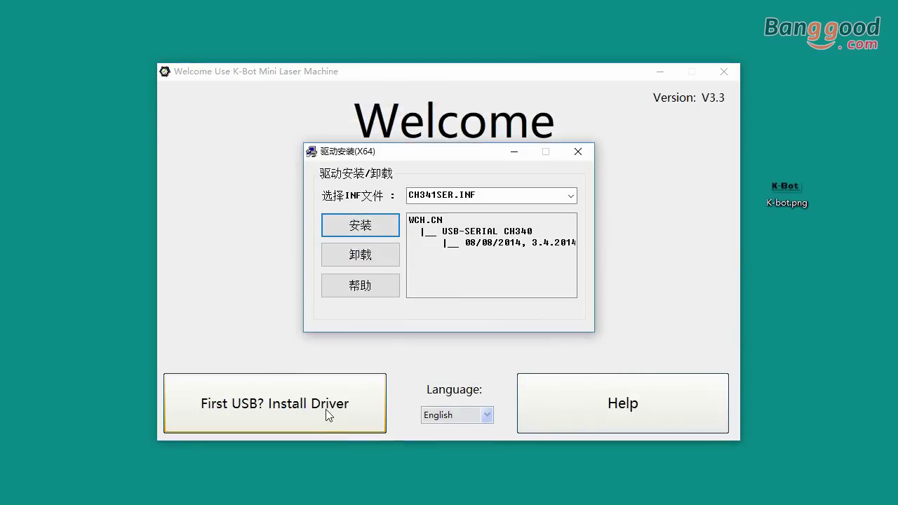
pyautogui.click(390, 227)
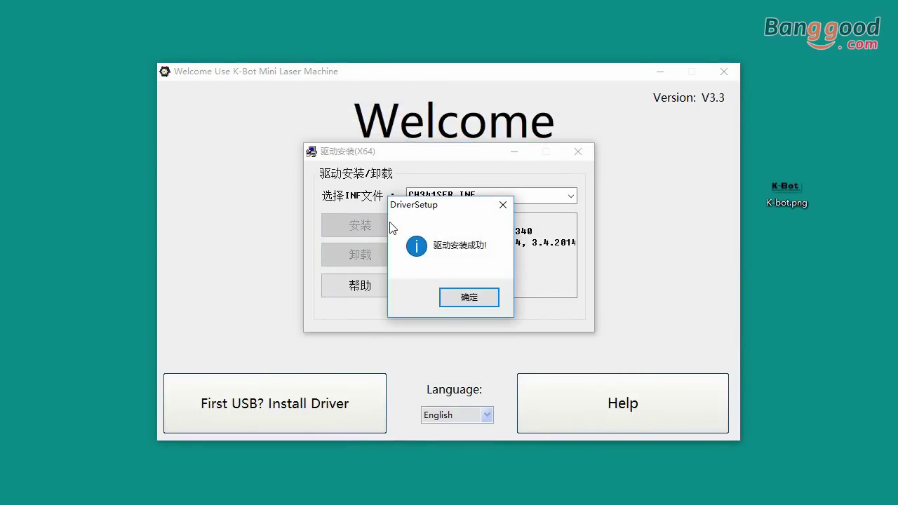
pyautogui.click(483, 298)
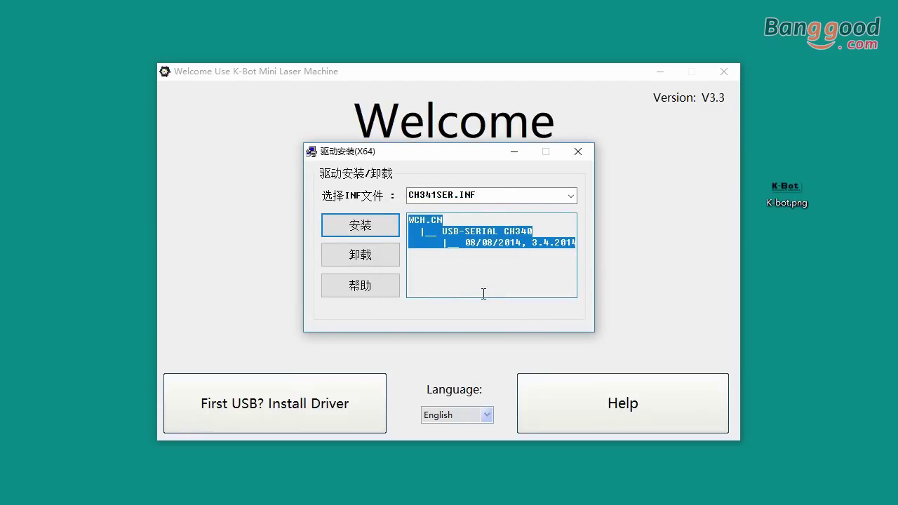
pyautogui.click(578, 152)
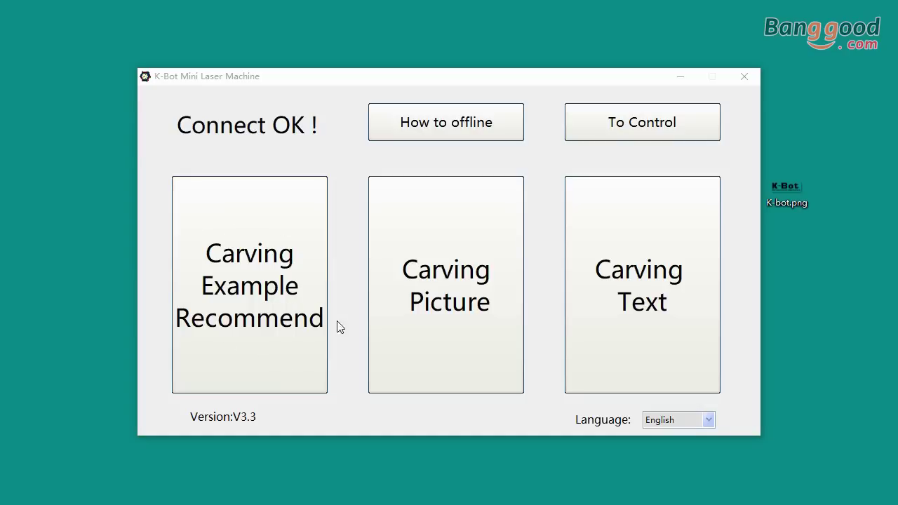
# Step: Open the Carving Example Recommend picture gallery once the laser reports Connect OK
pyautogui.click(245, 247)
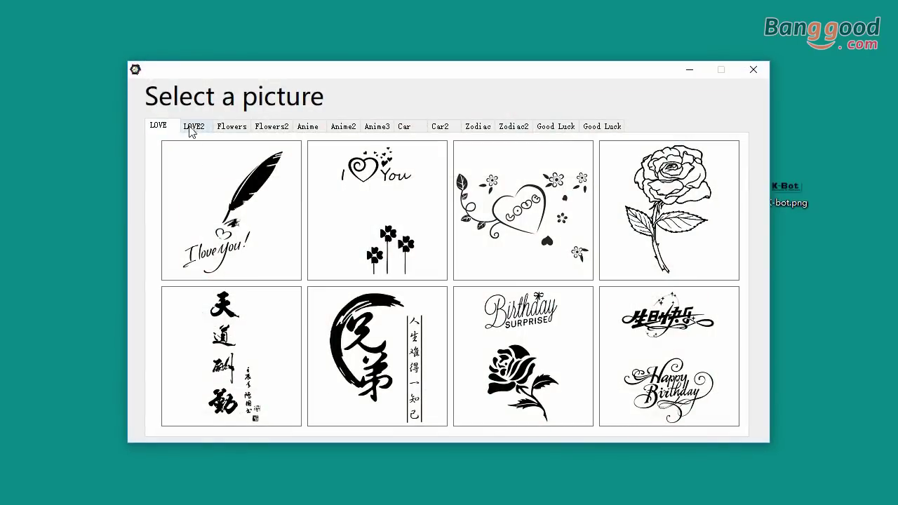
# Step: Browse the LOVE2, Flowers, Flowers2, Anime and Anime2 galleries, then pick the rabbit cartoon
pyautogui.click(191, 126)
pyautogui.click(231, 125)
pyautogui.click(268, 125)
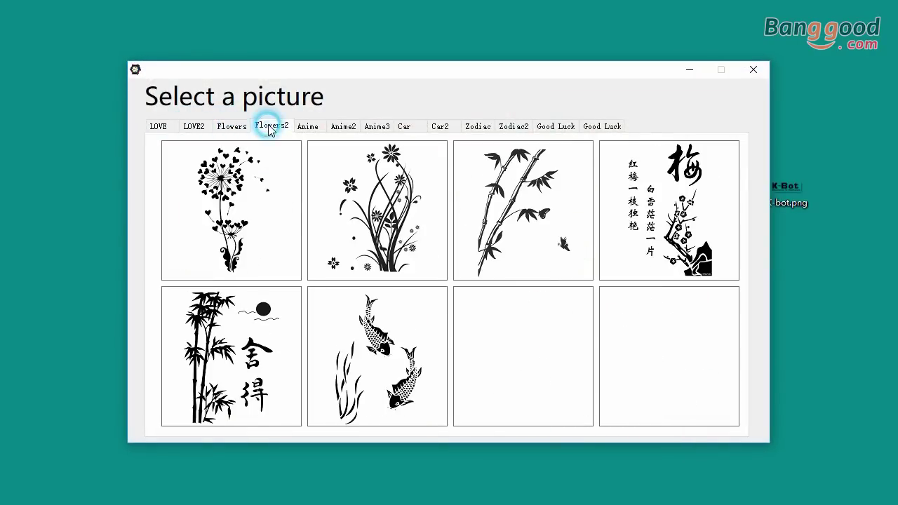
pyautogui.click(300, 128)
pyautogui.click(340, 126)
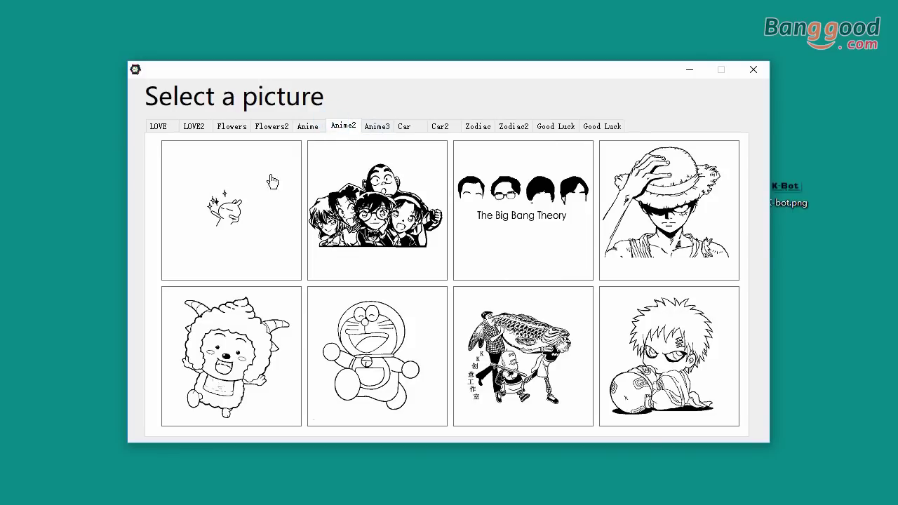
pyautogui.click(255, 202)
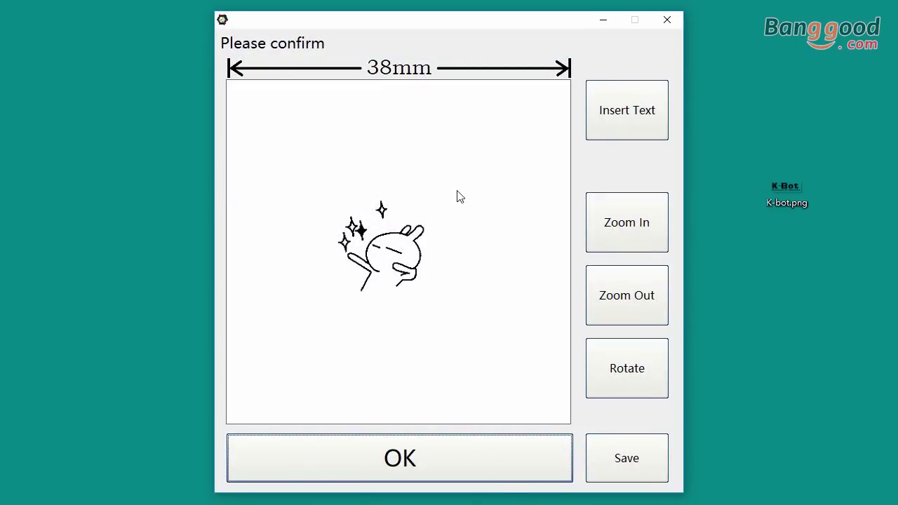
# Step: Insert a text block reading 'INPUT' and 'TExt' on two lines
pyautogui.click(624, 126)
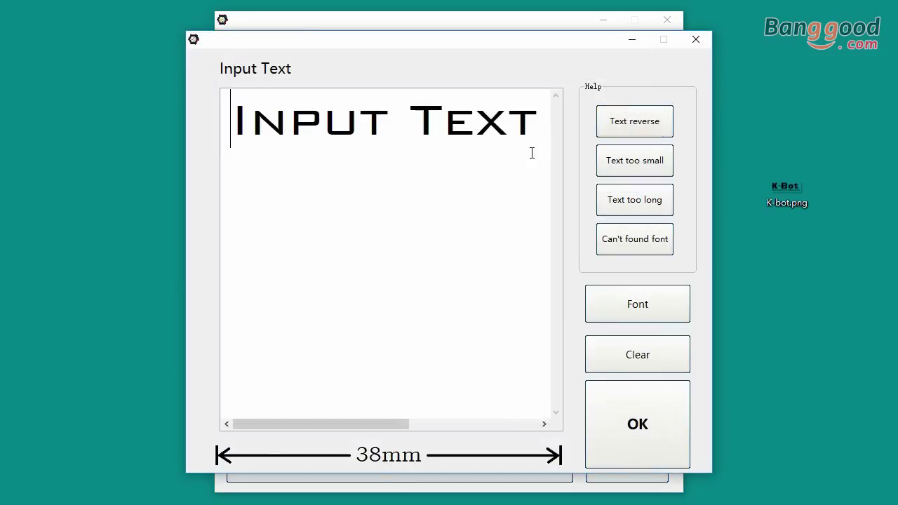
pyautogui.moveTo(393, 124); pyautogui.dragTo(797, 113)
pyautogui.press('BackSpace')
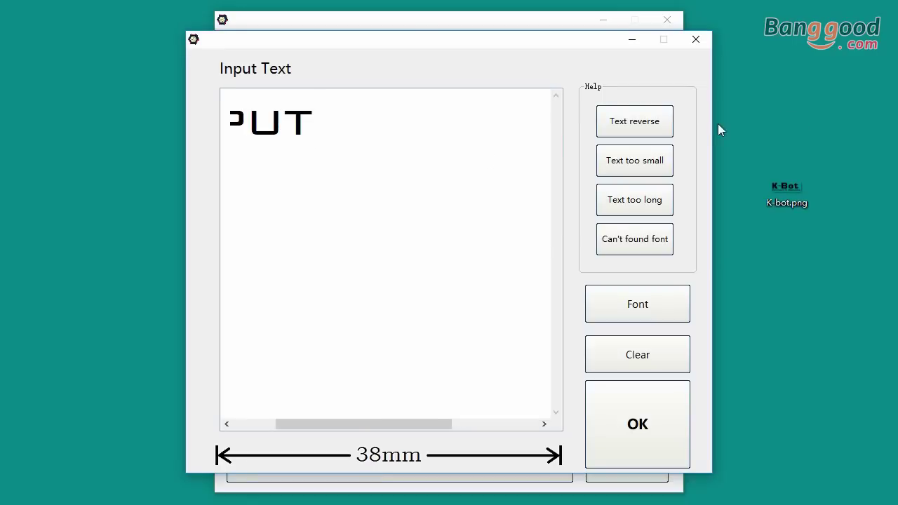
pyautogui.press('Left')
pyautogui.press('Left')
pyautogui.press('Left')
pyautogui.press('Left')
pyautogui.press('Left')
pyautogui.press('Right')
pyautogui.press('Right')
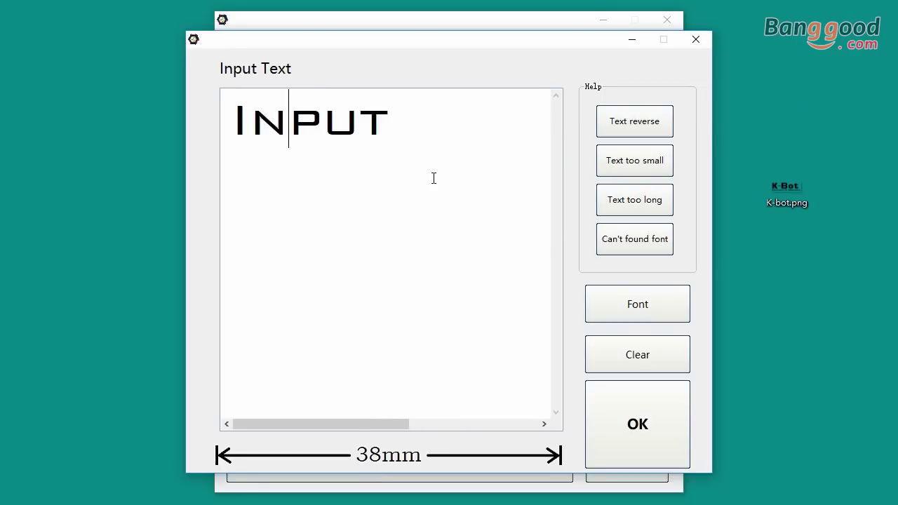
pyautogui.press('Right')
pyautogui.press('Right')
pyautogui.press('Right')
pyautogui.press('Return')
pyautogui.write('TE')
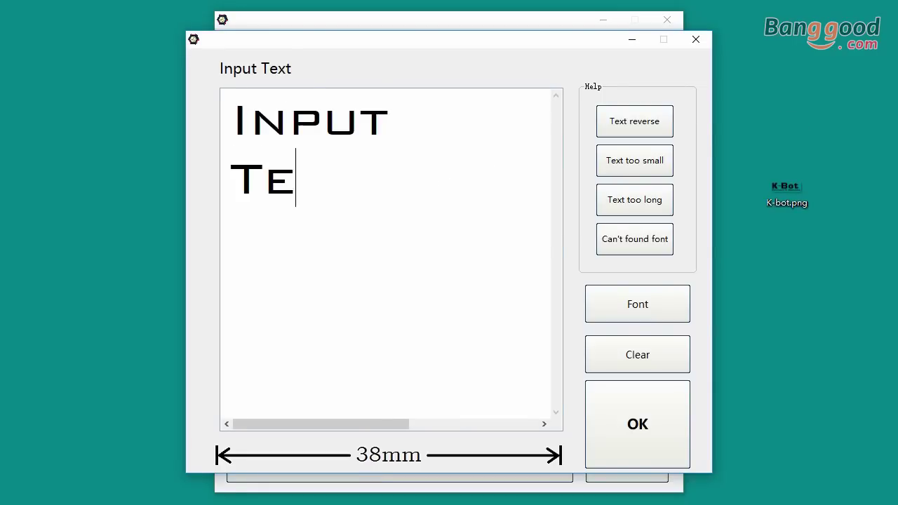
pyautogui.write('xt')
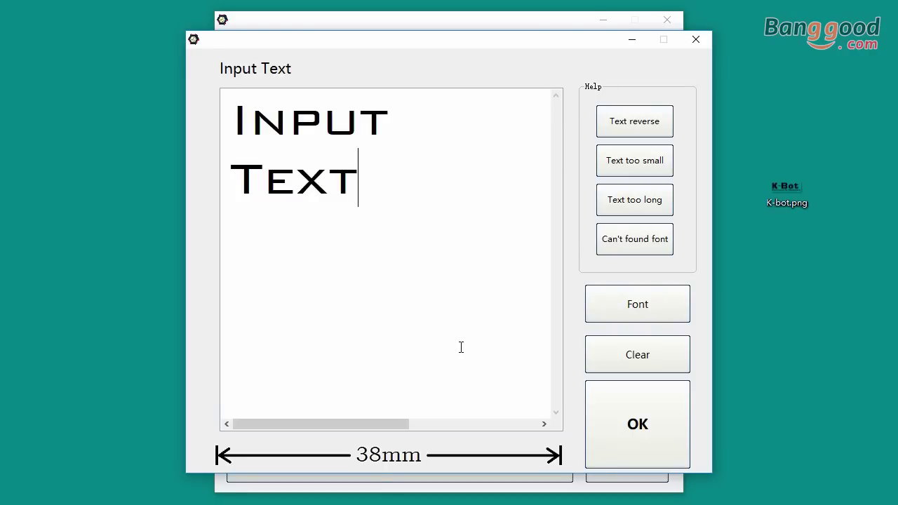
# Step: Set the text font to Broadway BT and confirm the text
pyautogui.click(667, 310)
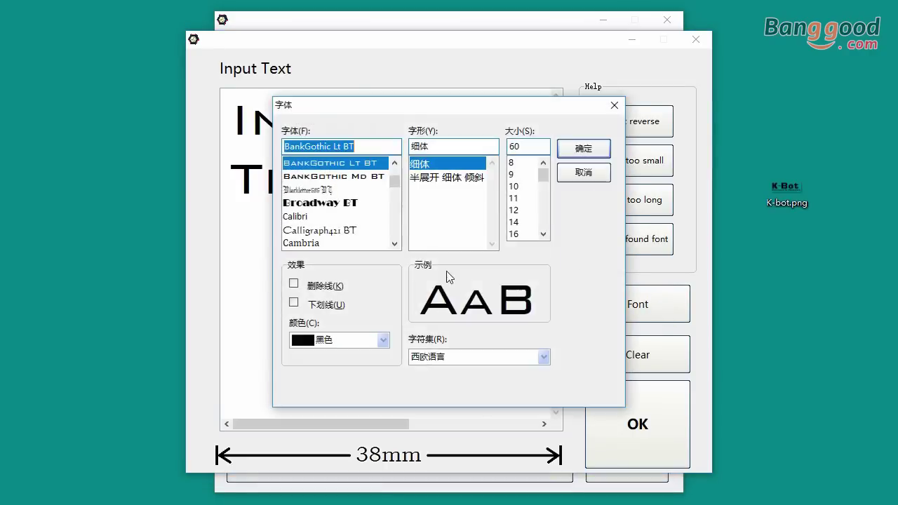
pyautogui.click(333, 202)
pyautogui.click(575, 148)
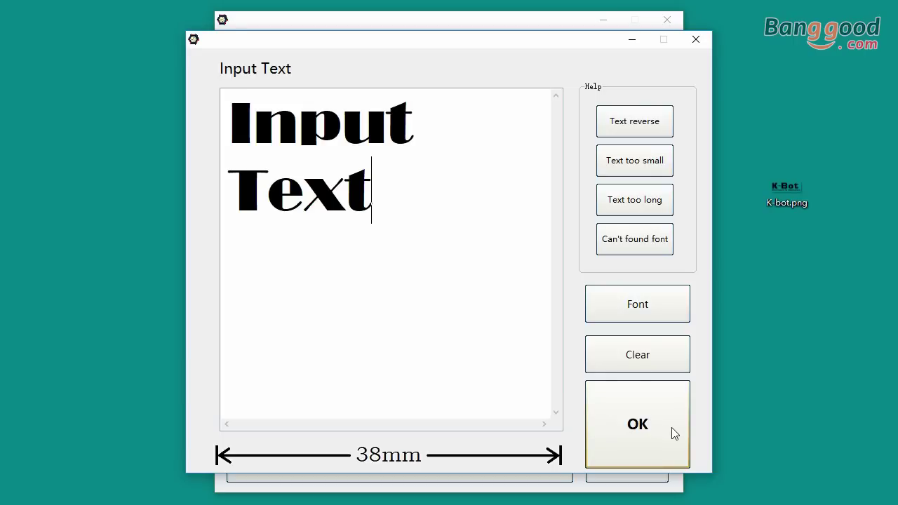
pyautogui.click(652, 426)
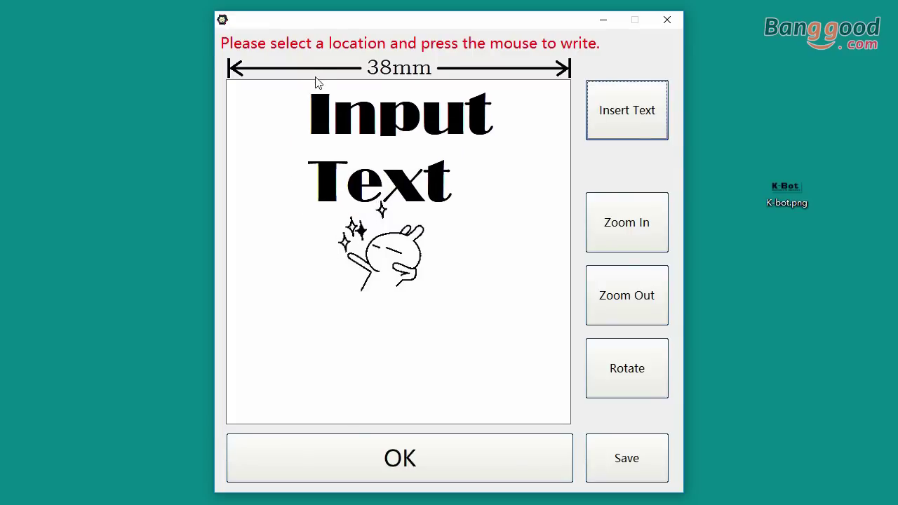
# Step: Drop the Input Text lettering beneath the rabbit and send the design to the machine
pyautogui.click(315, 77)
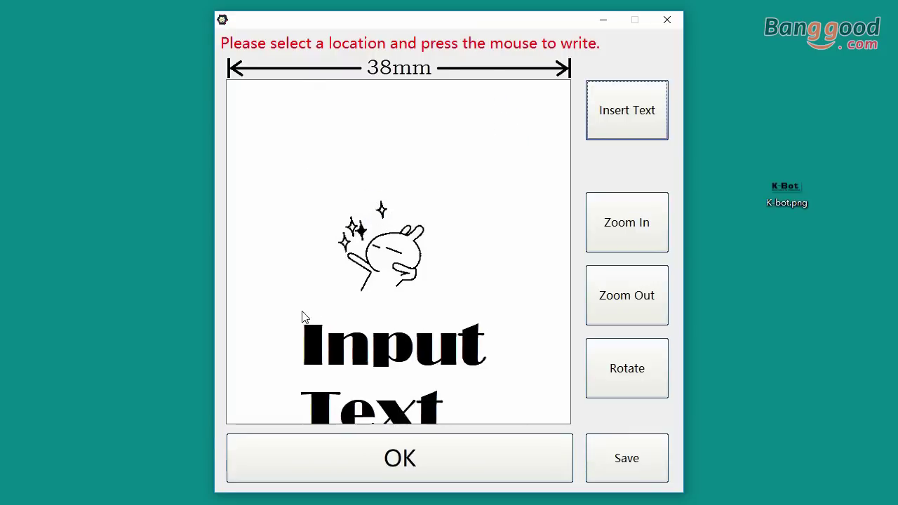
pyautogui.click(308, 283)
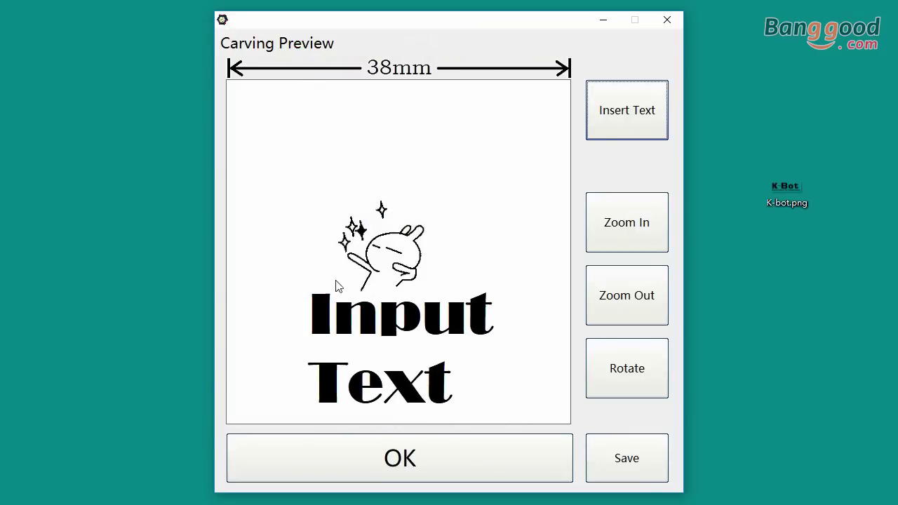
pyautogui.click(513, 455)
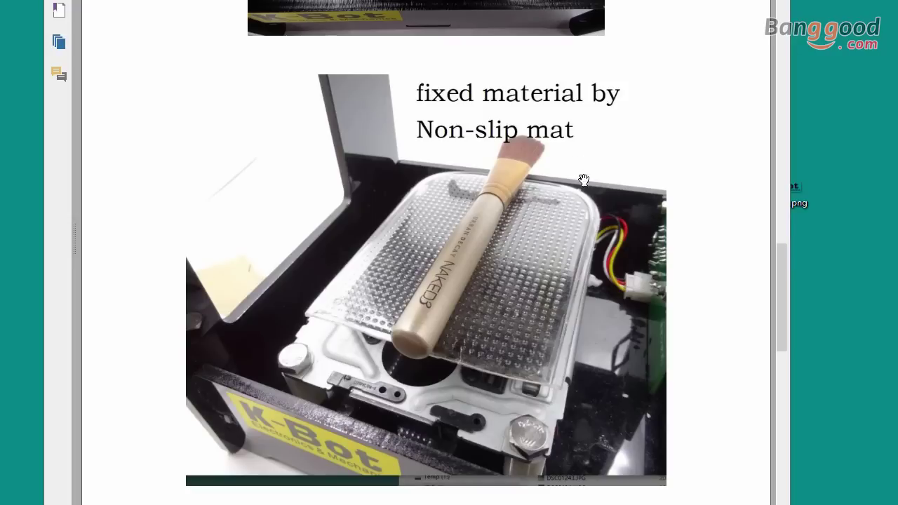
# Step: Scroll the PDF manual to the 'fixed material by Non-slip mat' photo
pyautogui.scroll(-1, 627, 74)
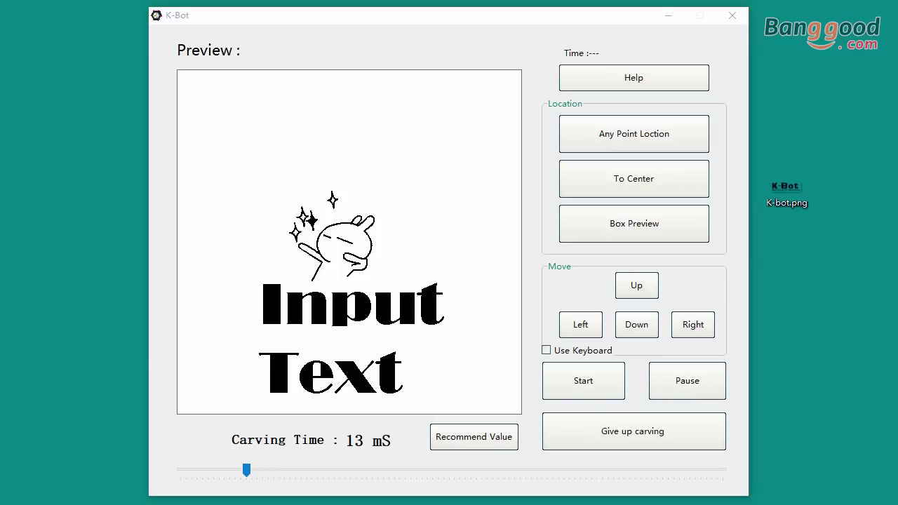
# Step: Start the engraving job from the control window
pyautogui.click(612, 386)
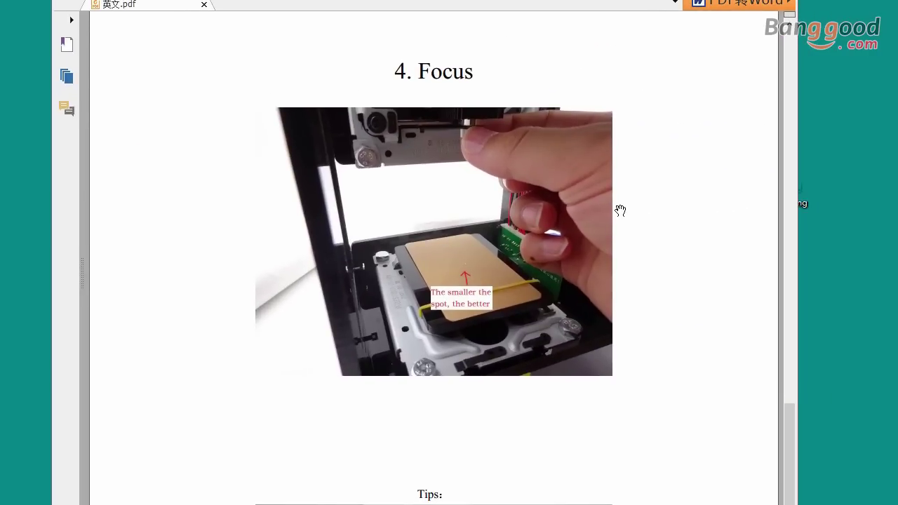
# Step: Scroll the PDF manual to section 4, Focus
pyautogui.scroll(-1, 652, 291)
pyautogui.scroll(1, 632, 295)
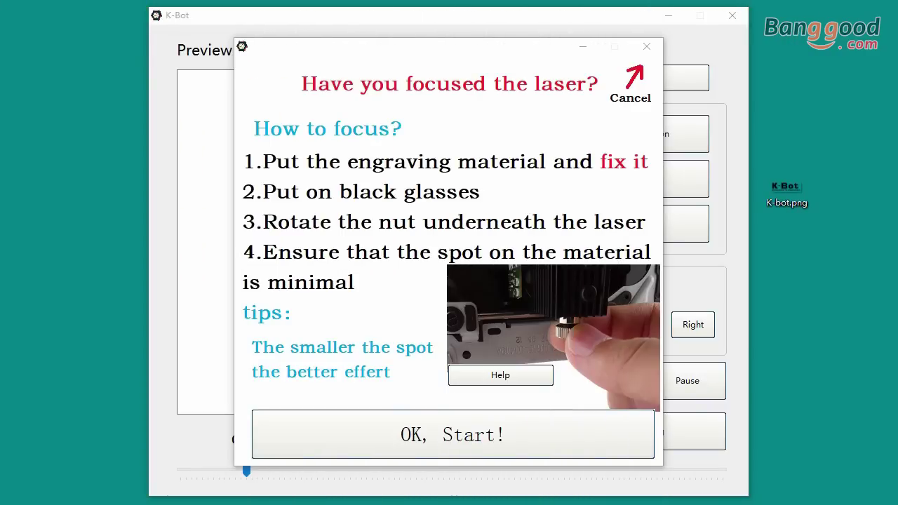
# Step: Answer 'OK, Start!' to the laser-focus prompt so carving begins
pyautogui.click(535, 431)
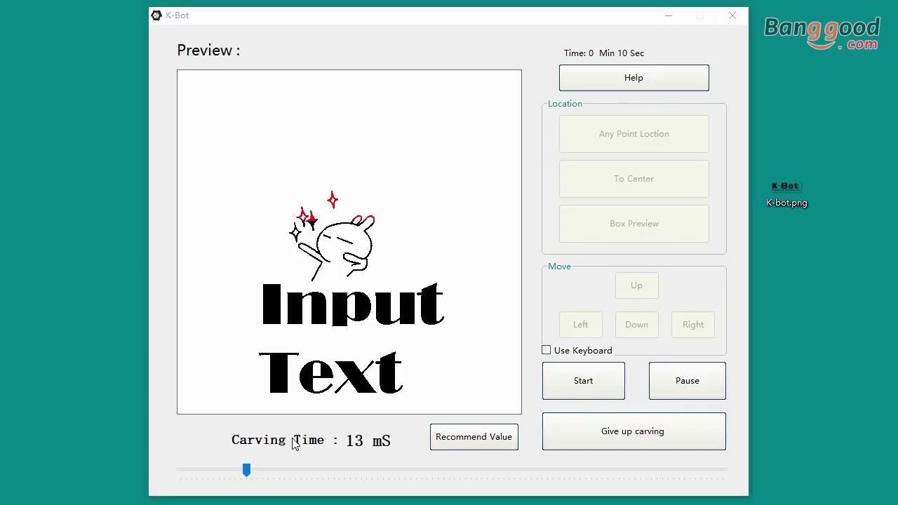
# Step: Pause carving, read the Recommend Value carving-time advice, then close it
pyautogui.click(709, 374)
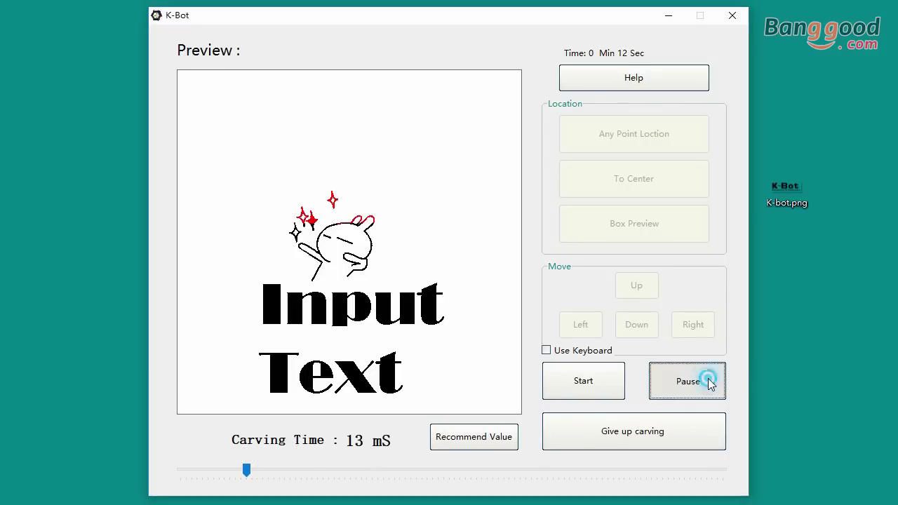
pyautogui.click(468, 446)
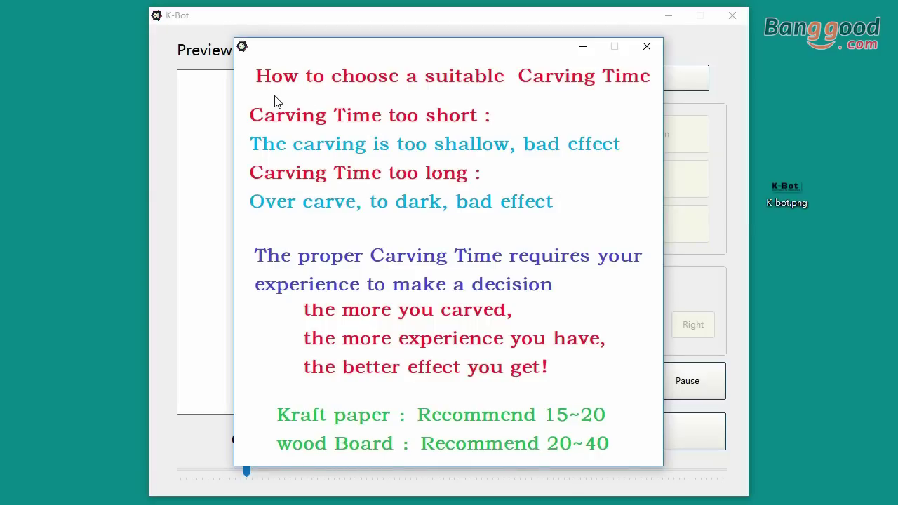
pyautogui.moveTo(365, 46); pyautogui.dragTo(370, 15)
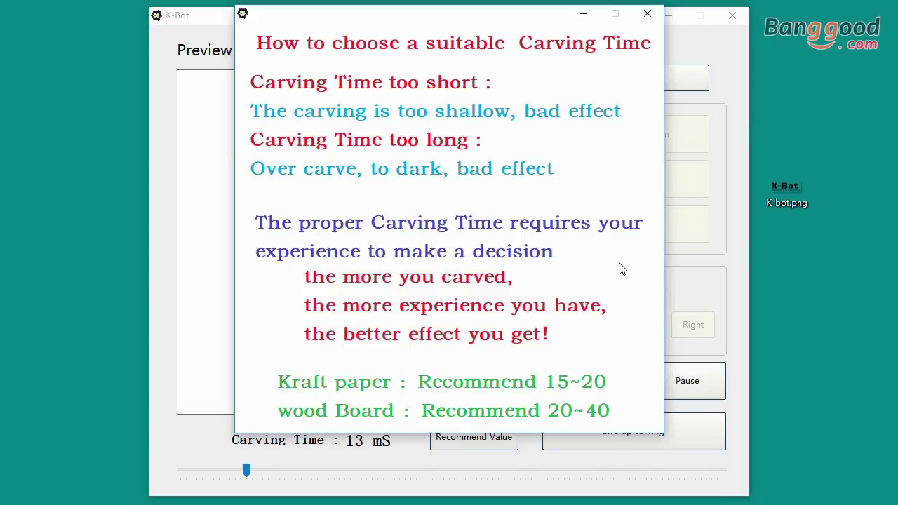
pyautogui.click(646, 14)
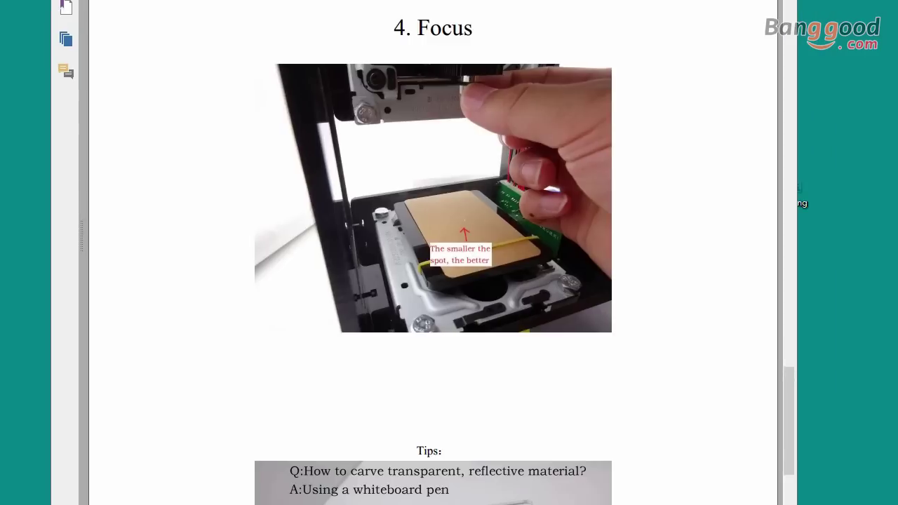
# Step: Scroll the PDF manual down to the whiteboard-pen tip for carving transparent, reflective material
pyautogui.scroll(-2, 662, 328)
pyautogui.scroll(-2, 662, 327)
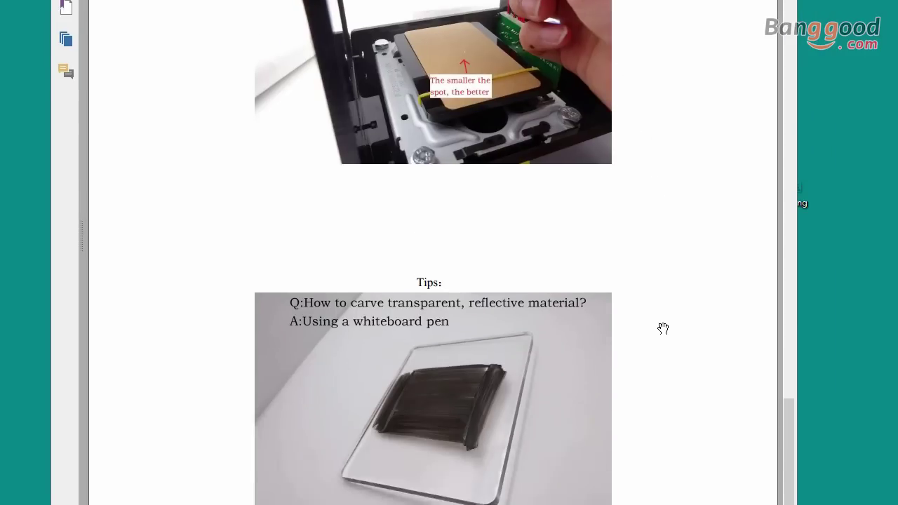
pyautogui.scroll(-3, 662, 323)
pyautogui.scroll(-1, 652, 283)
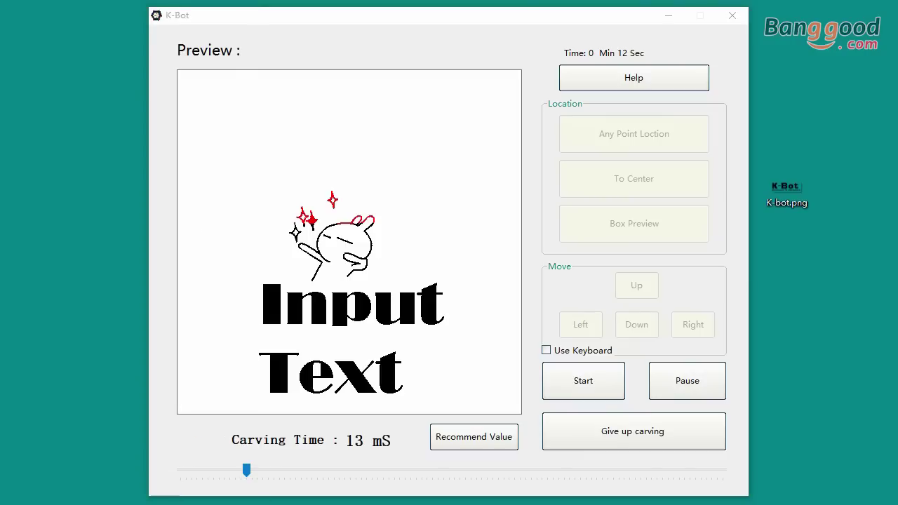
# Step: Bring the K-Bot control window with the paused rabbit and 'Input Text' job to the front
pyautogui.moveTo(502, 23); pyautogui.dragTo(494, 16)
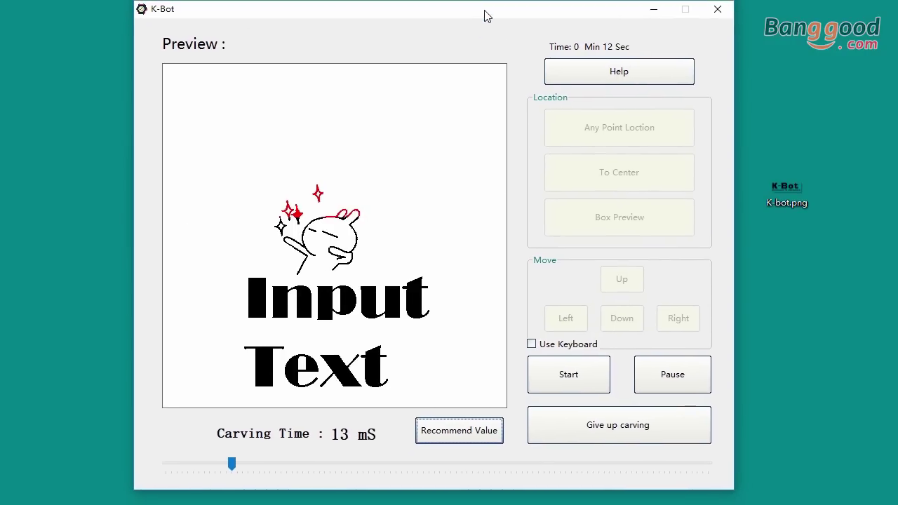